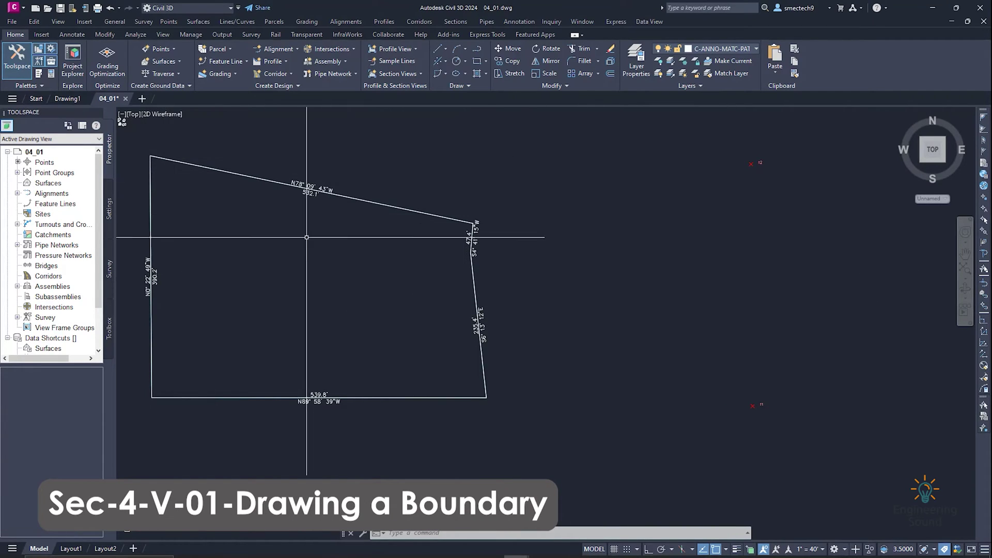
Browse the line-creation methods list without starting a command.
left_click(443, 52)
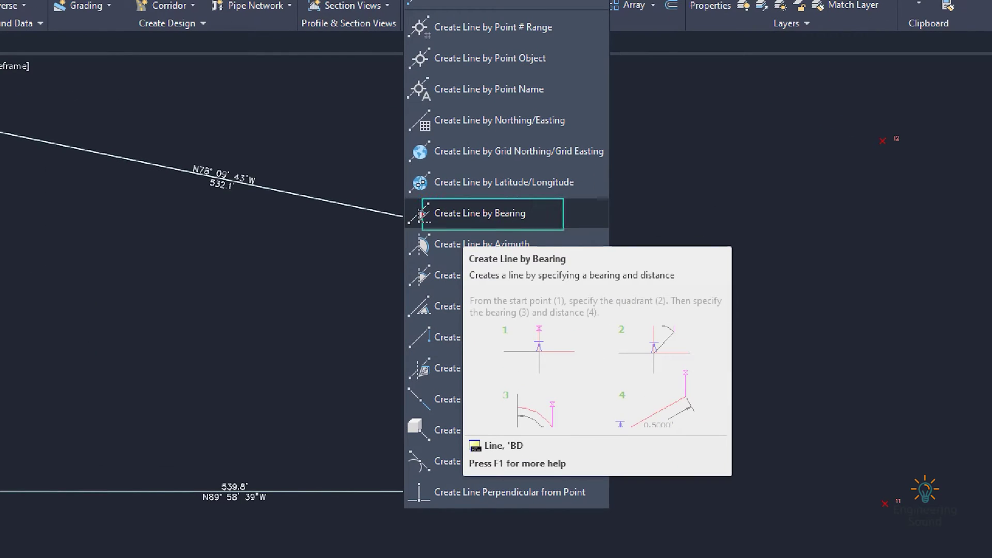
key("Escape")
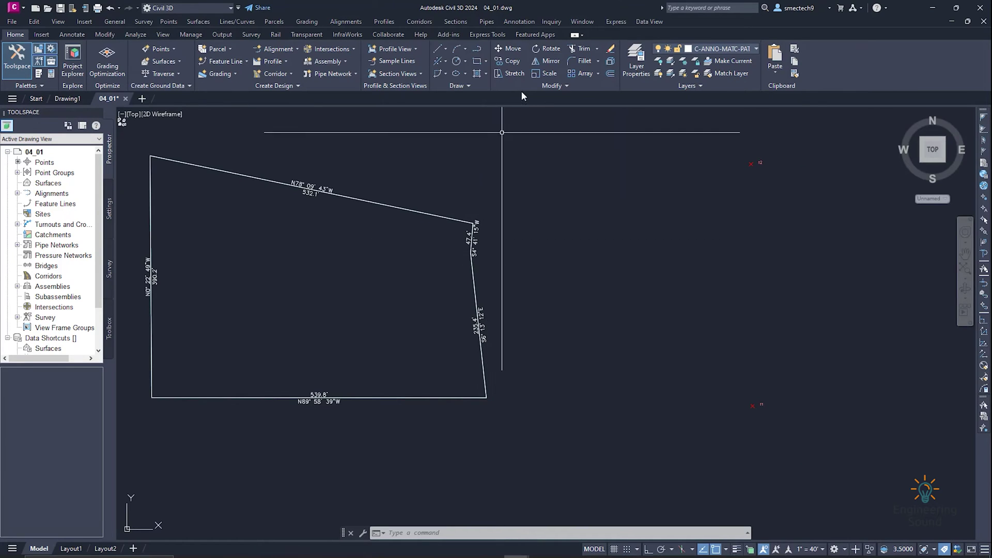
left_click(446, 49)
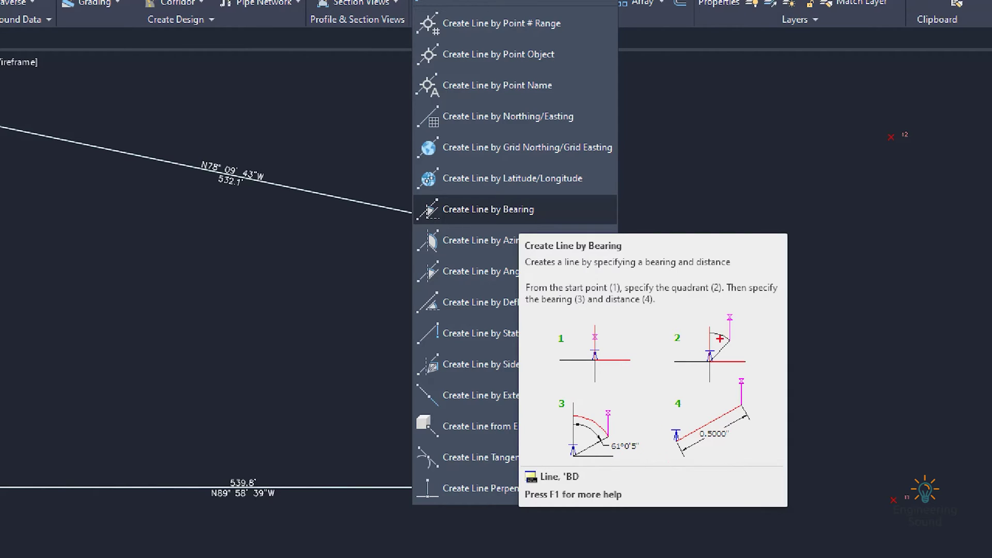
left_click(488, 209)
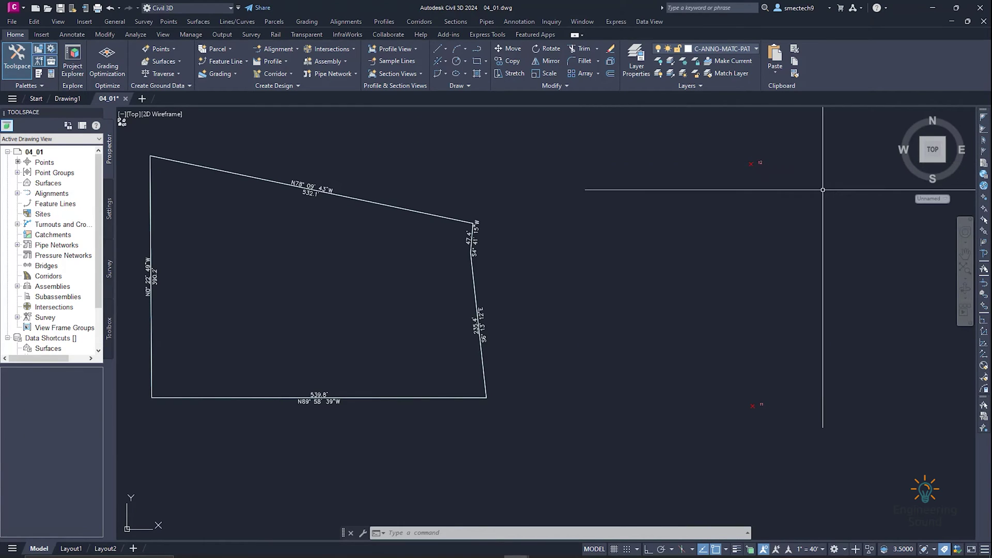
Draw the 390.2 west side at N 0°22'49" W from a start point right of the parcel.
mouse_move(942, 175)
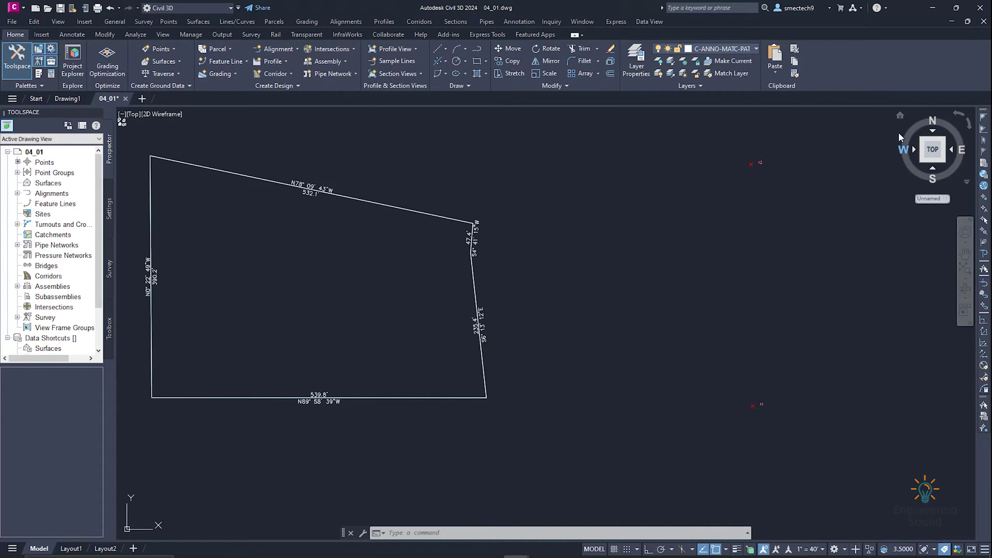
mouse_move(958, 121)
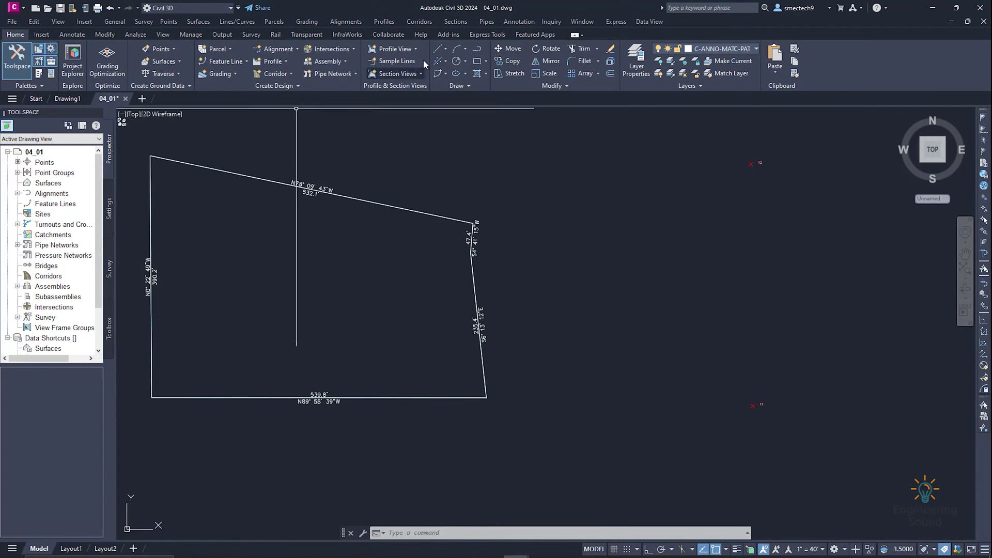
left_click(443, 49)
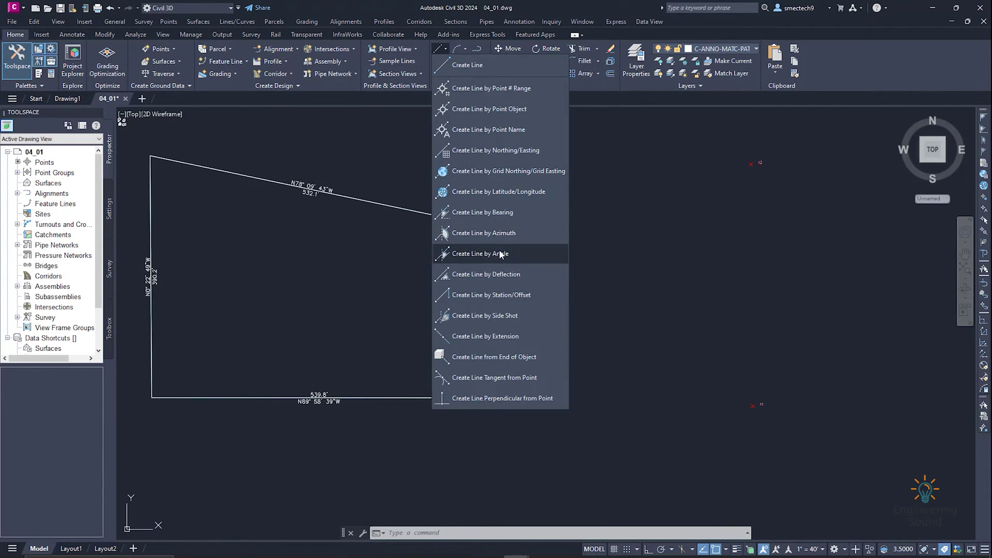
left_click(504, 213)
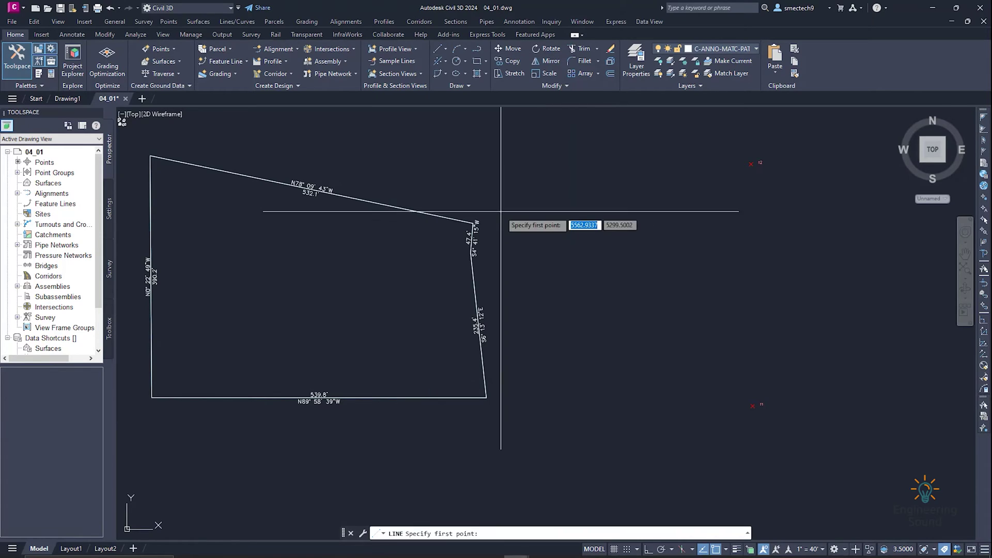
left_click(534, 397)
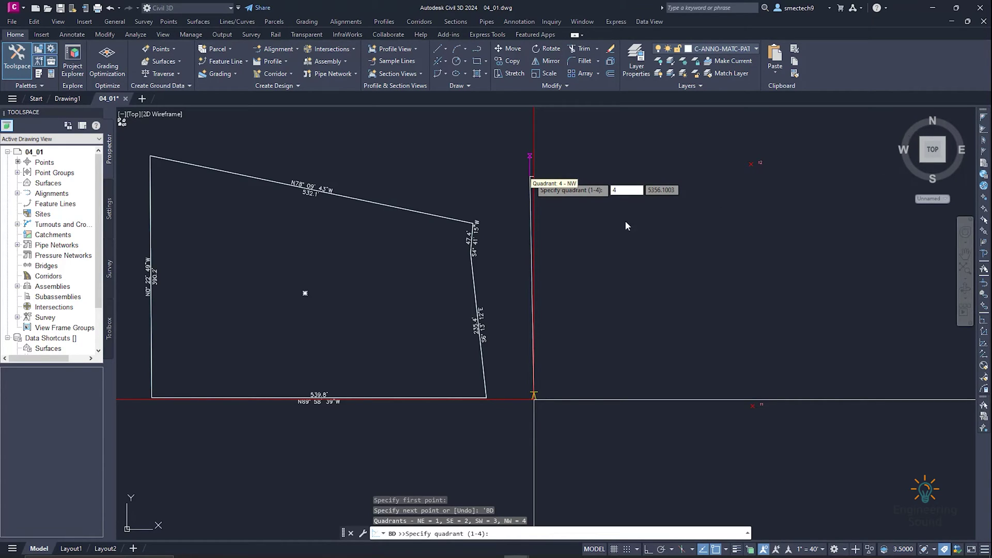
key("Return")
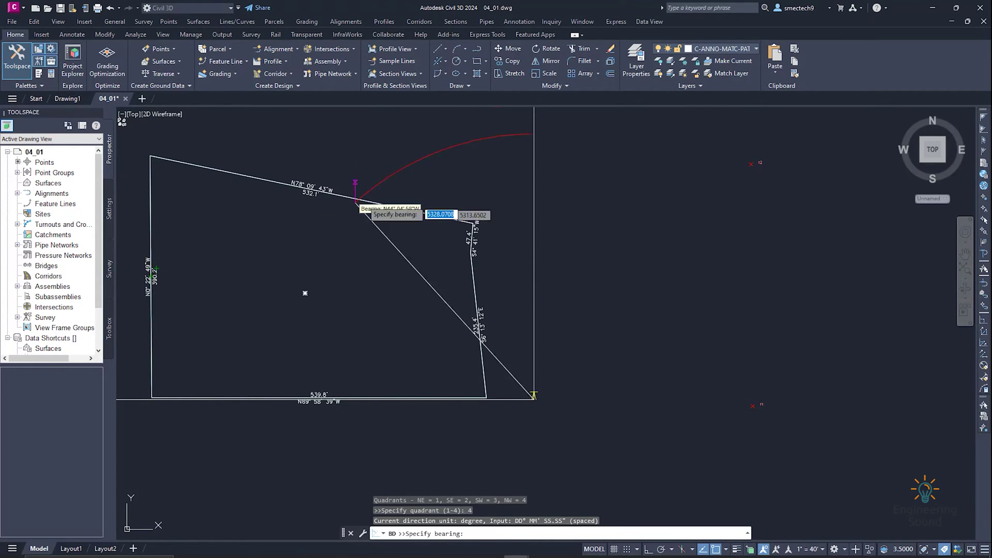
type("0.22.")
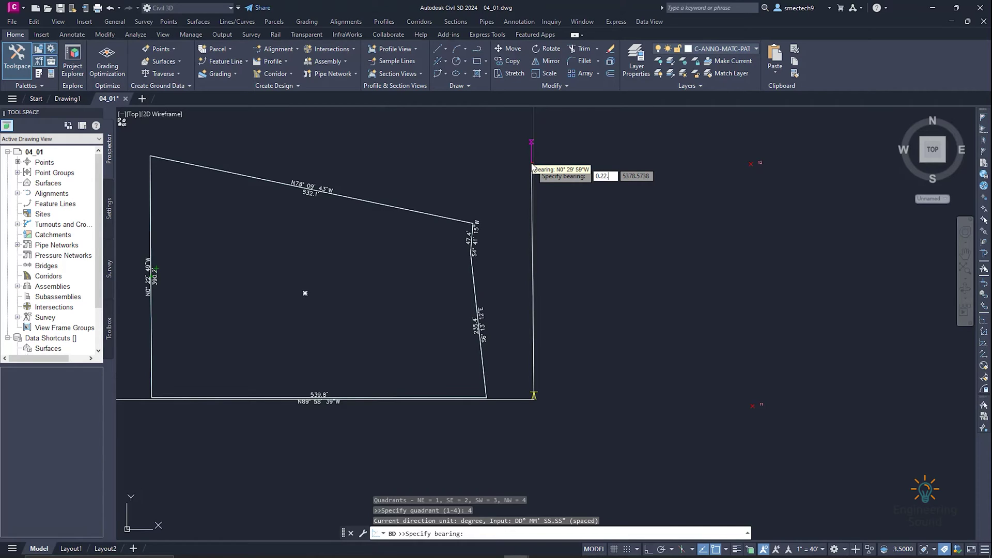
type("49")
key("Return")
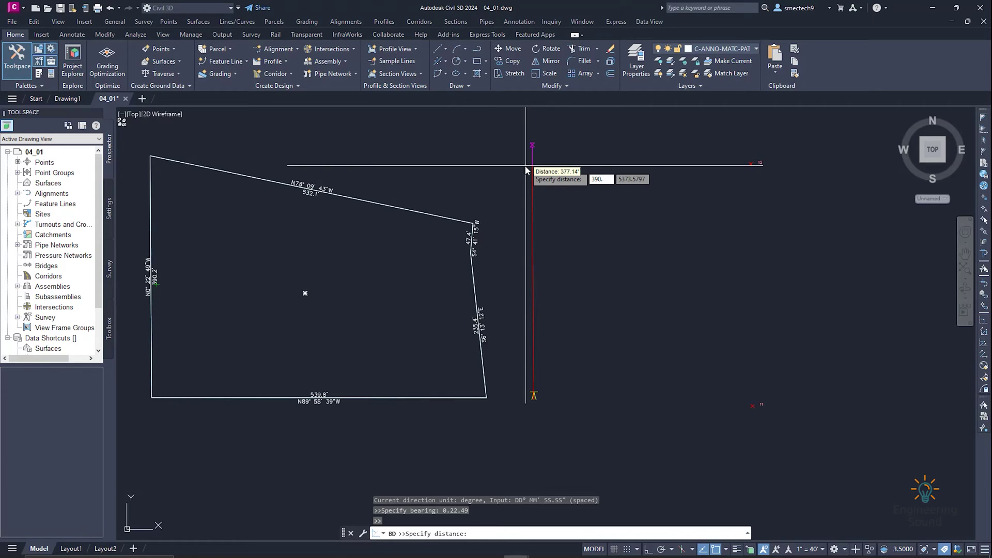
key("Return")
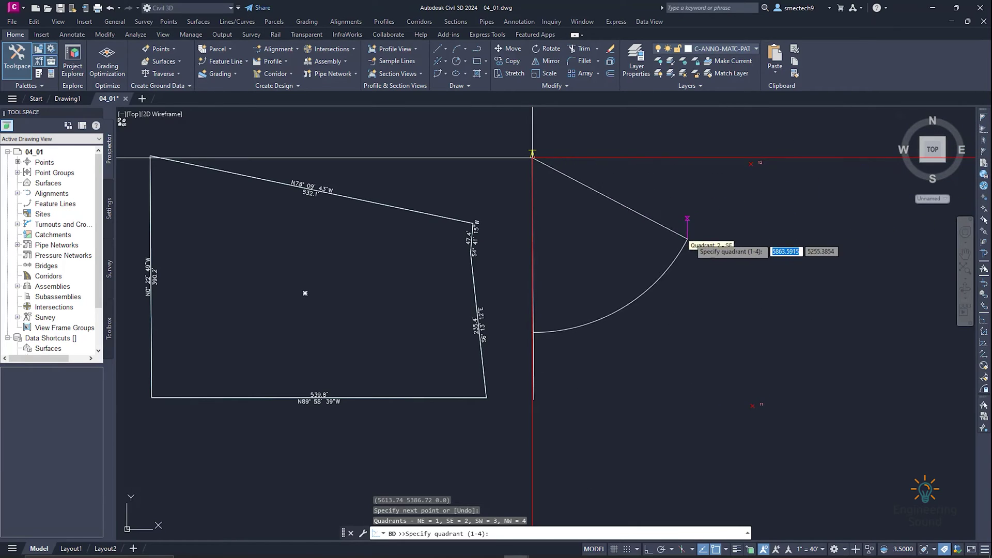
Draw the boundary's top side in the southeast quadrant at bearing 78°09'43".
type("2")
key("Return")
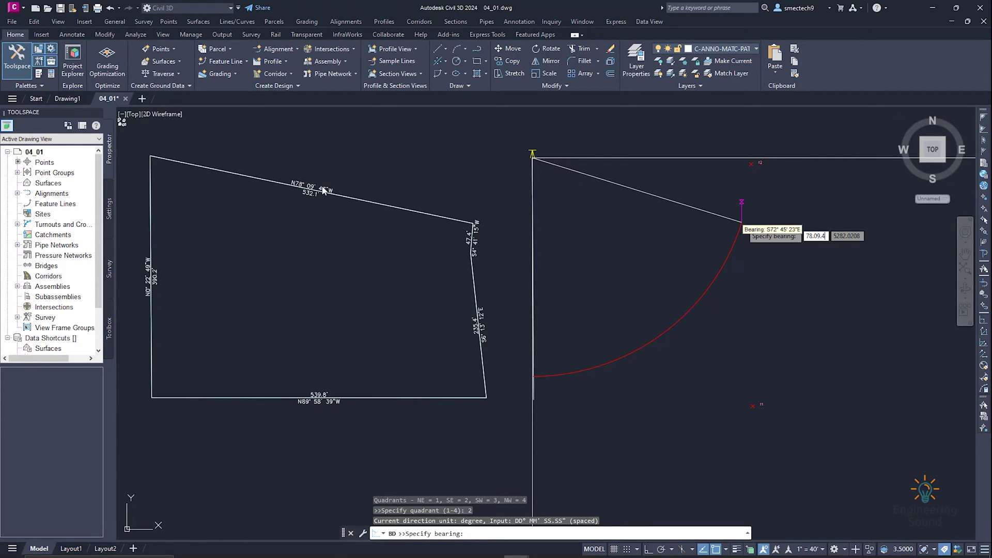
key("Return")
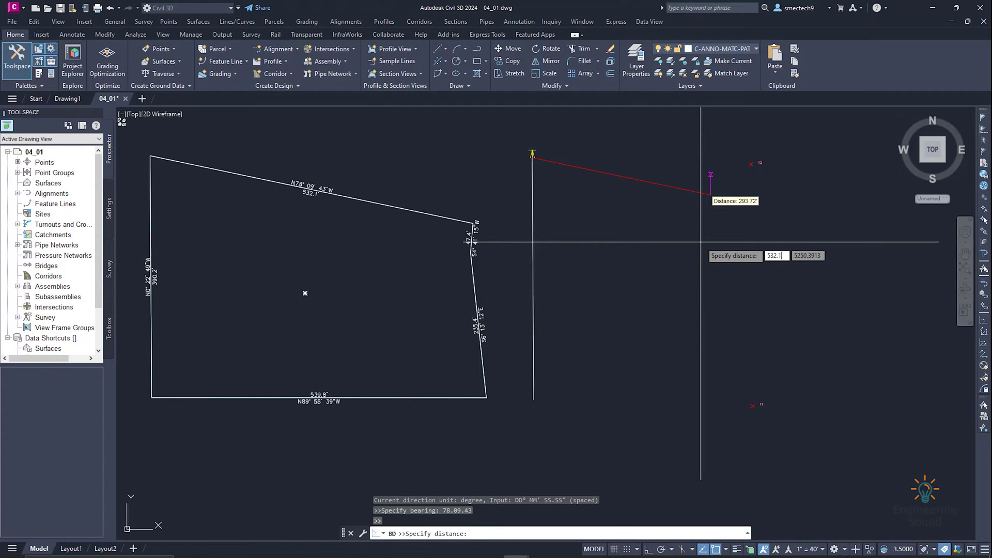
key("Return")
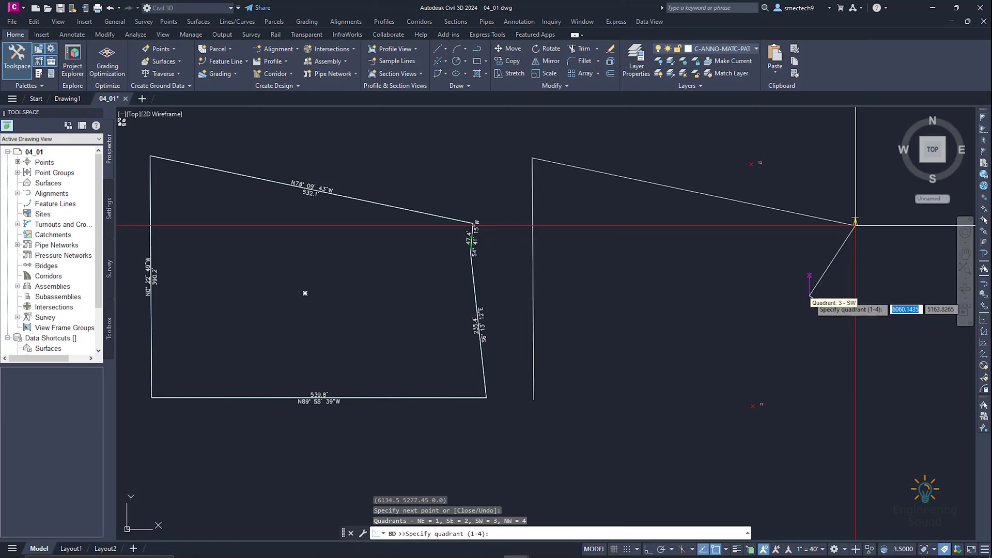
Add the short 47.4 leg at bearing S 4°41'15" W.
type("3")
key("Return")
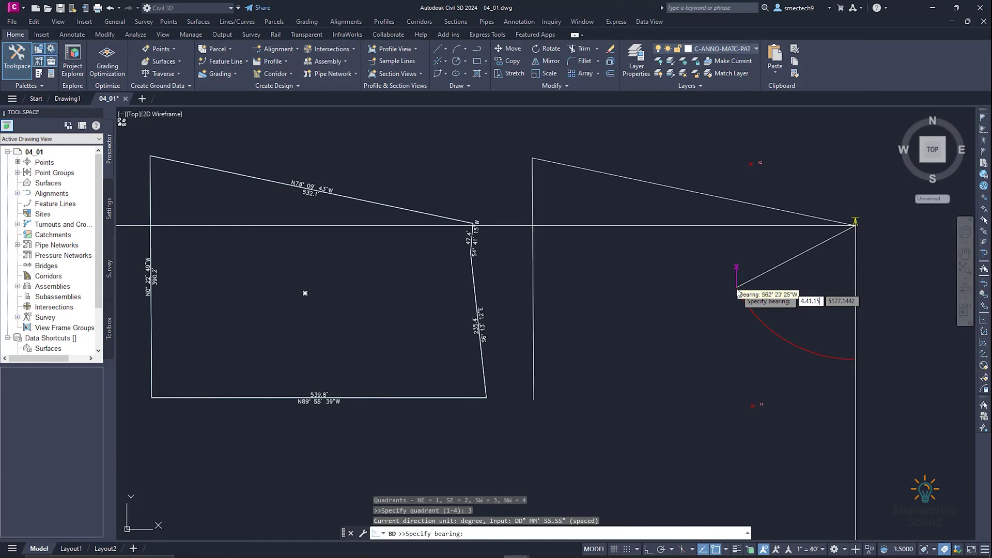
key("Return")
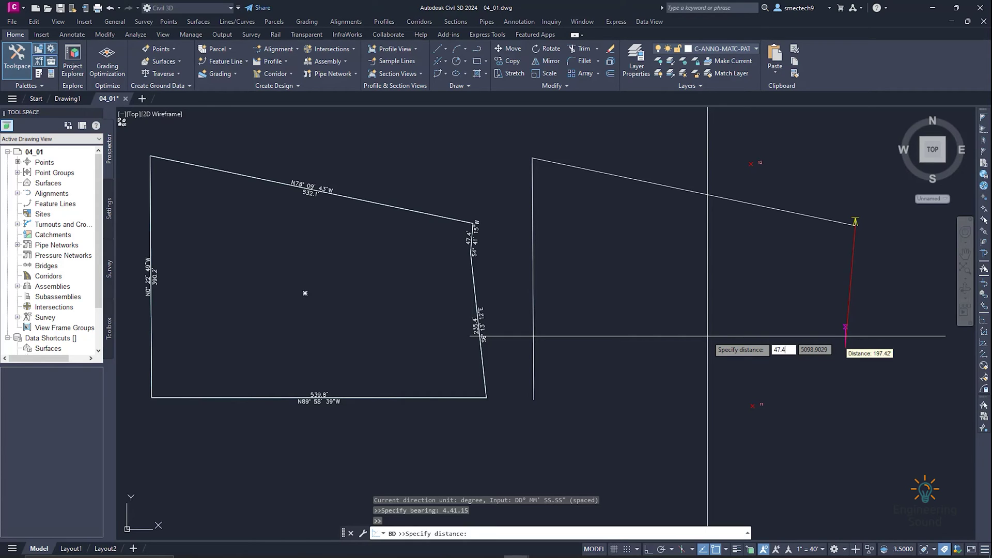
type("47.4")
key("Return")
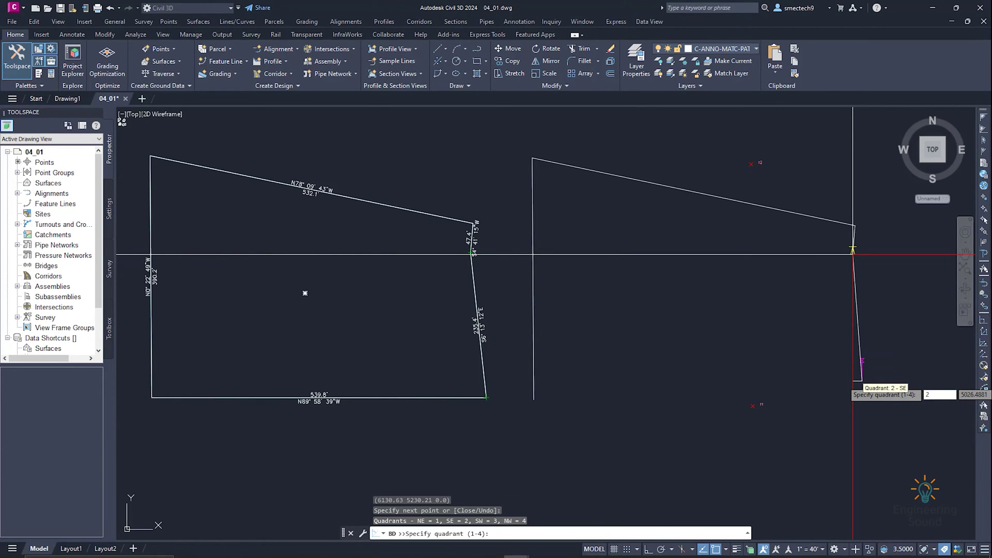
Draw the long 235.4 east leg at bearing S 6°13'12" E.
key("Return")
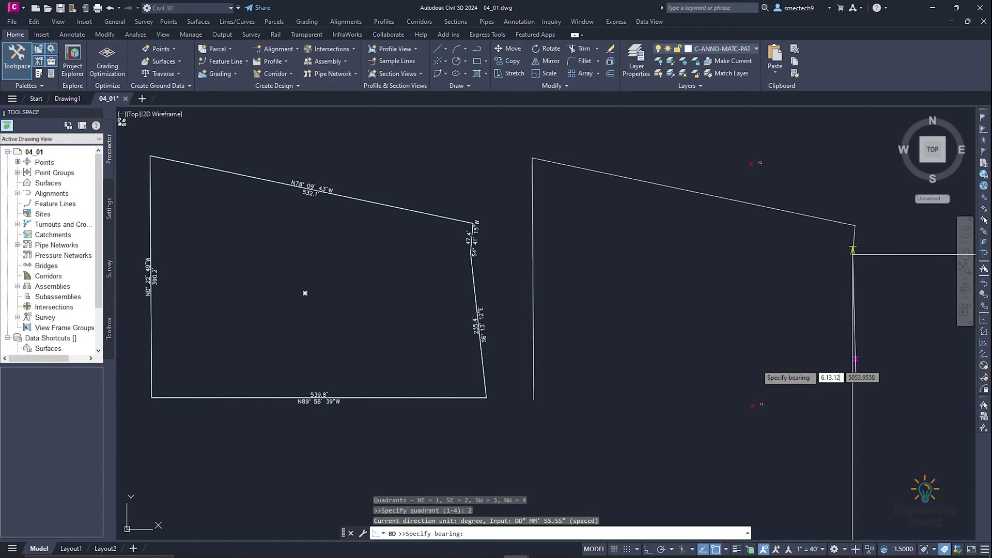
key("Return")
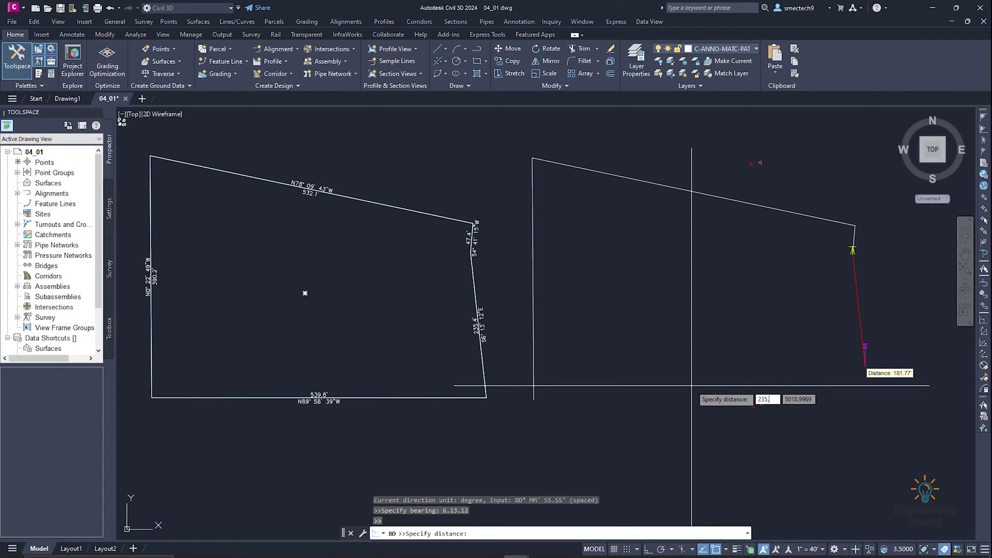
key("Return")
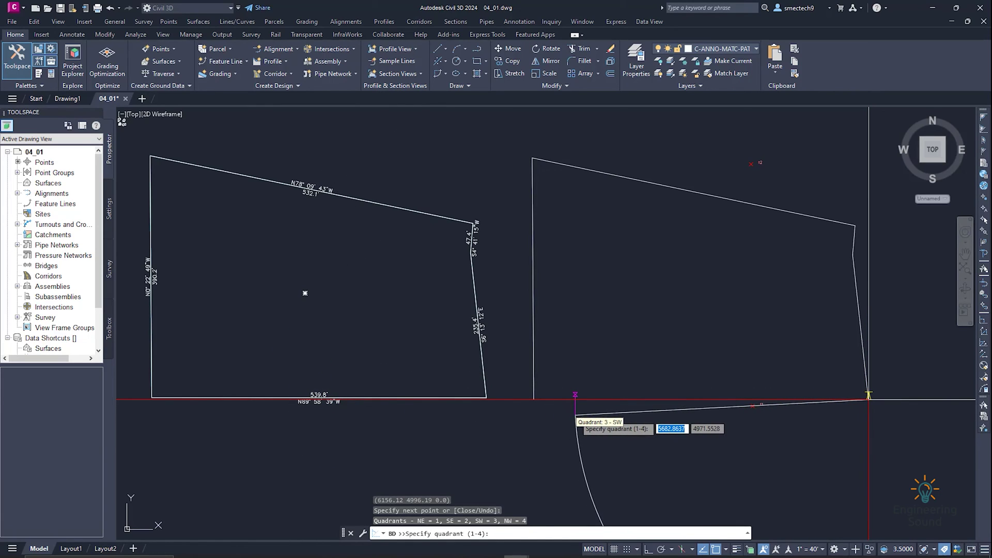
Leave bearing entry and close the boundary back to its starting corner with CL.
key("Escape")
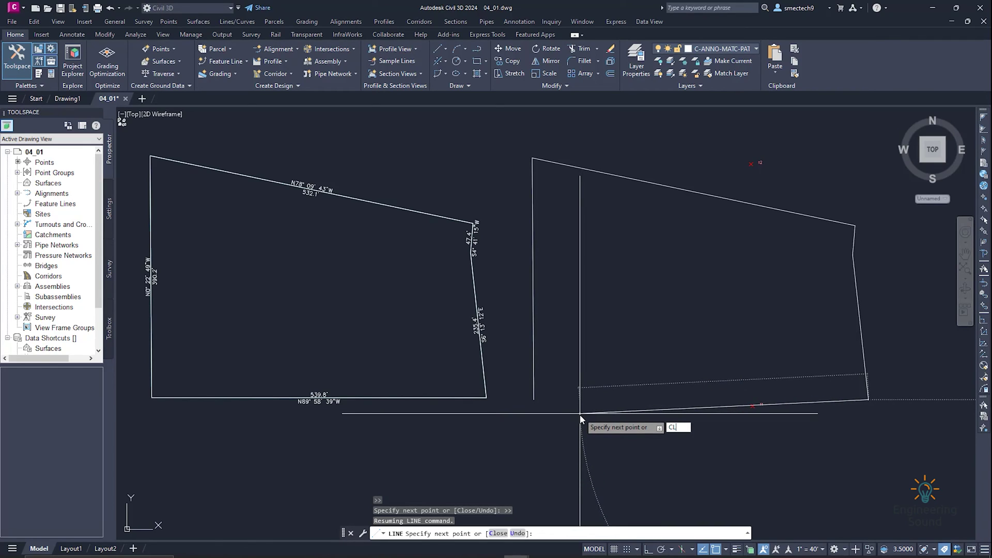
type("CL")
key("Return")
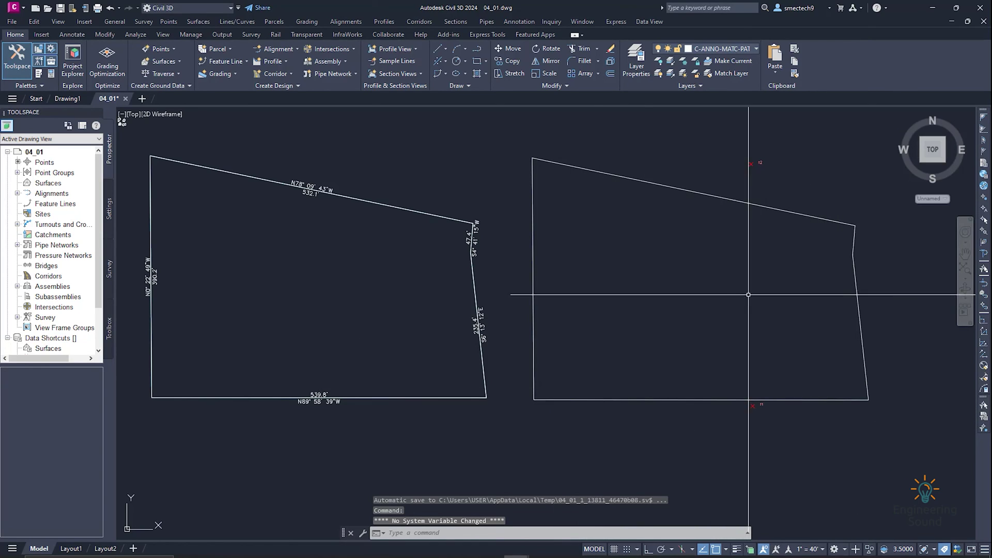
Select all sides of the redrawn boundary and delete them.
middle_click_drag(721, 314, 713, 304)
scroll(713, 304, "down", 4)
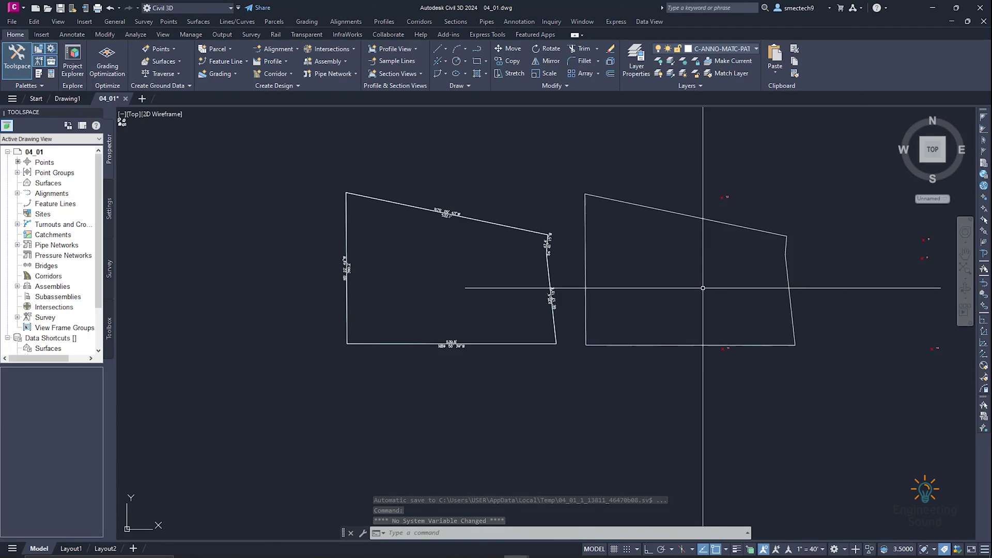
scroll(704, 285, "up", 2)
left_click(838, 316)
left_click(672, 305)
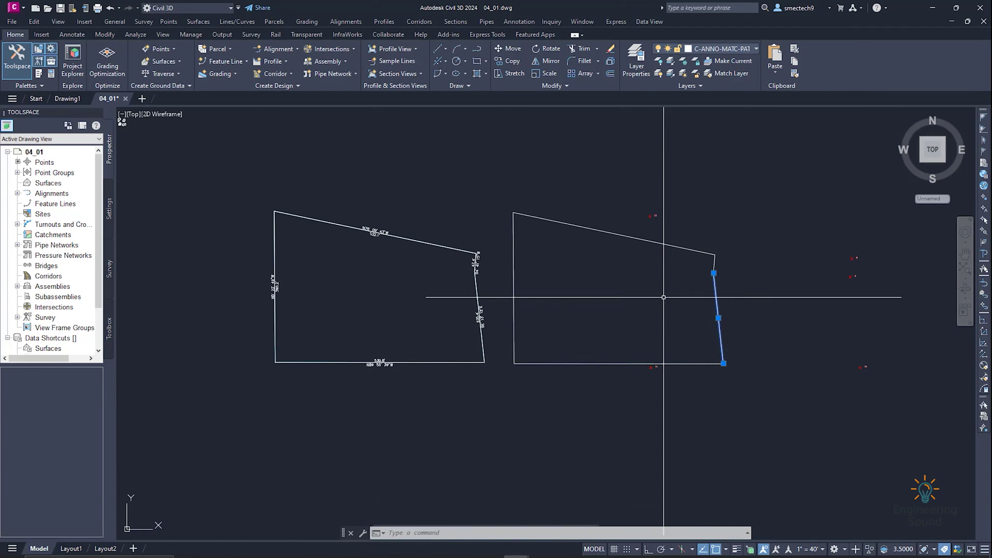
left_click(749, 262)
left_click(545, 275)
key("Delete")
Zoom in on the numbered point markers east of the labeled parcel.
mouse_move(623, 262)
middle_mouse_down()
mouse_move(584, 262)
mouse_move(604, 270)
mouse_move(548, 280)
middle_mouse_up()
scroll(594, 253, "up", 2)
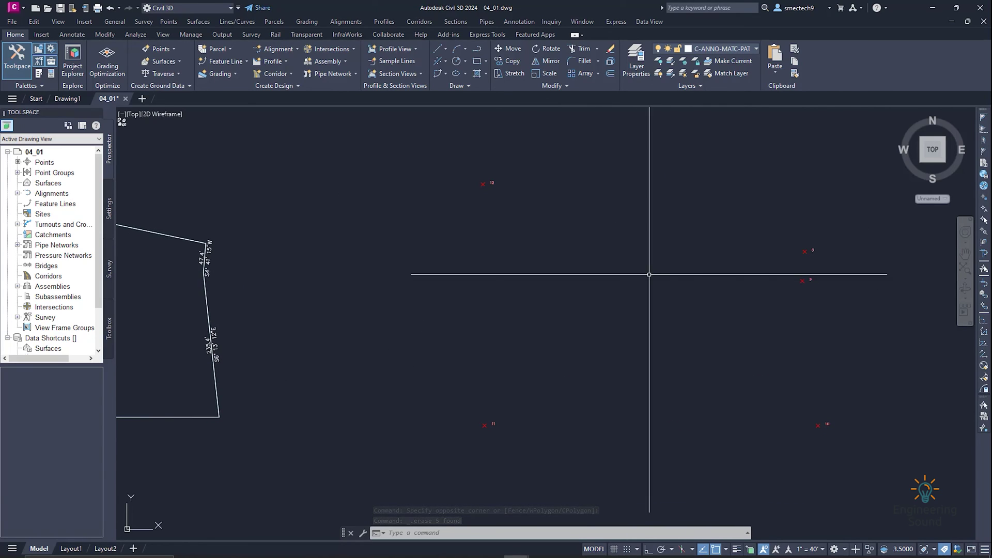
left_click(443, 49)
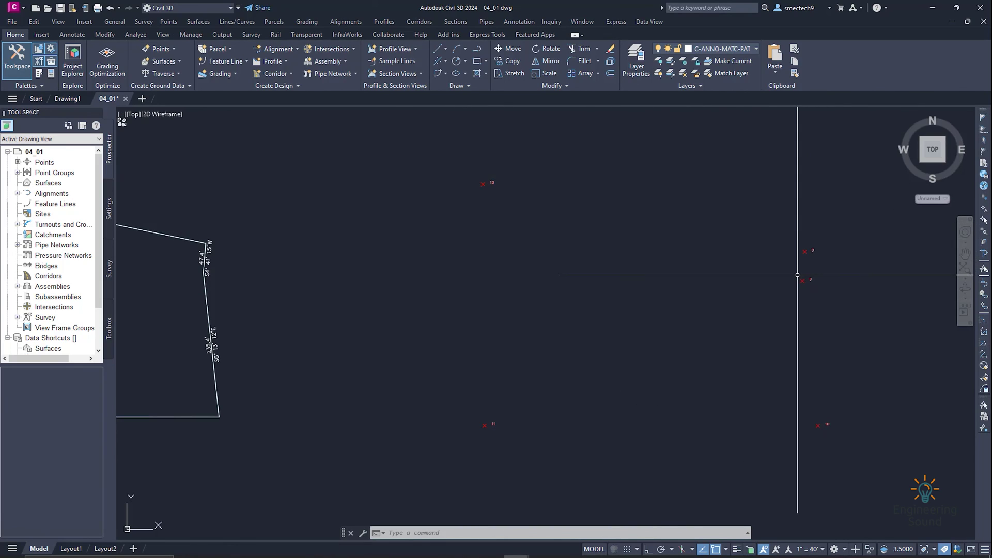
Connect COGO points 8 through 12 and back to 8 by point range, then view both parcels.
left_click(443, 46)
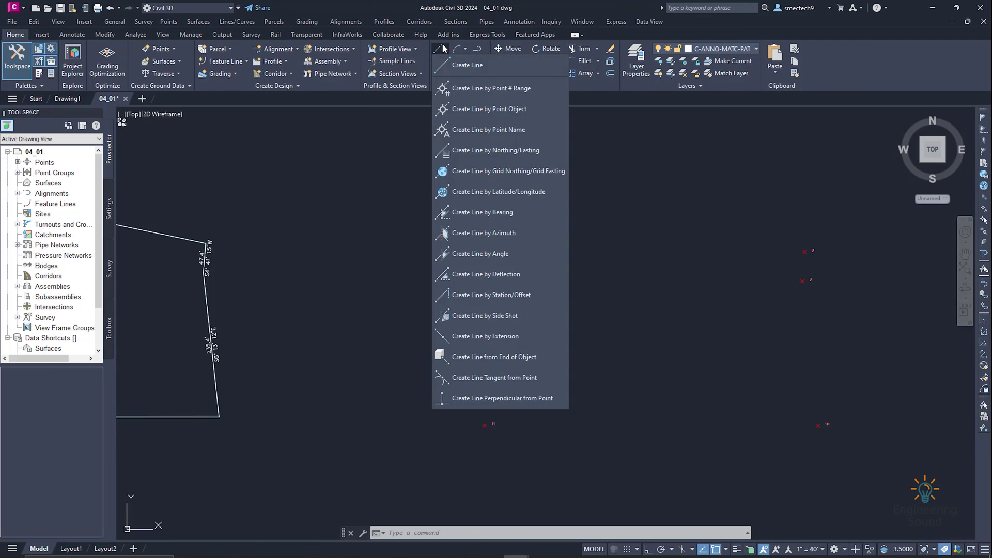
left_click(484, 88)
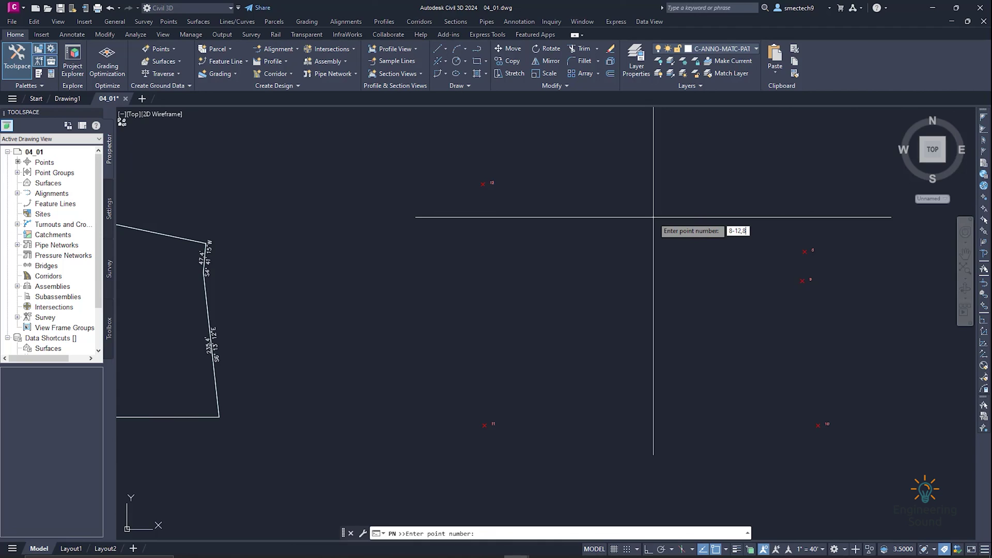
key("Return")
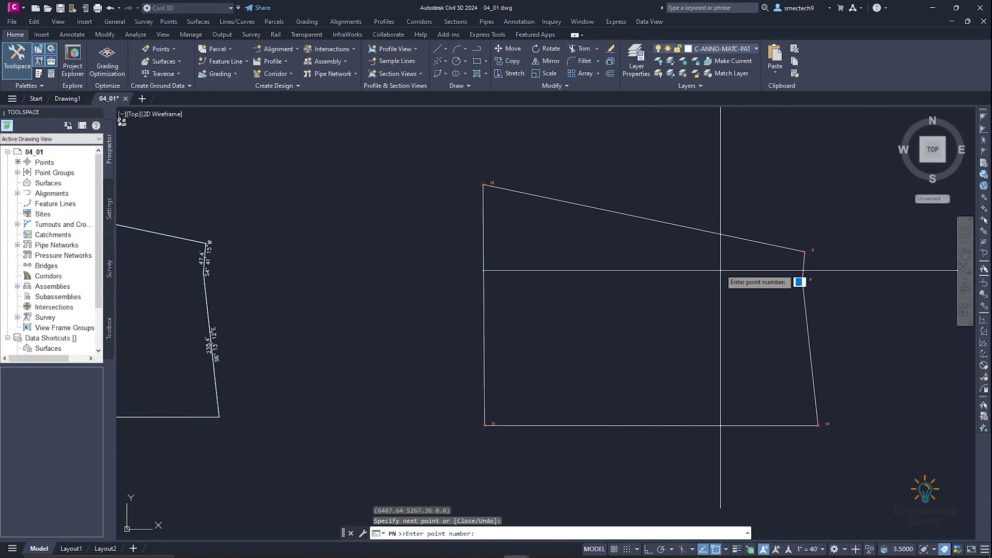
middle_click_drag(485, 318, 602, 306)
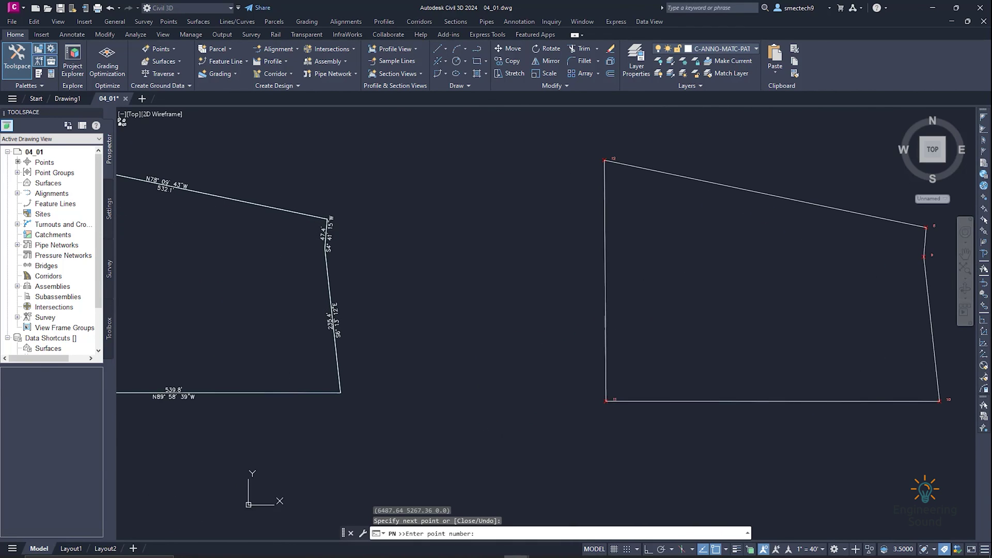
scroll(598, 276, "down", 2)
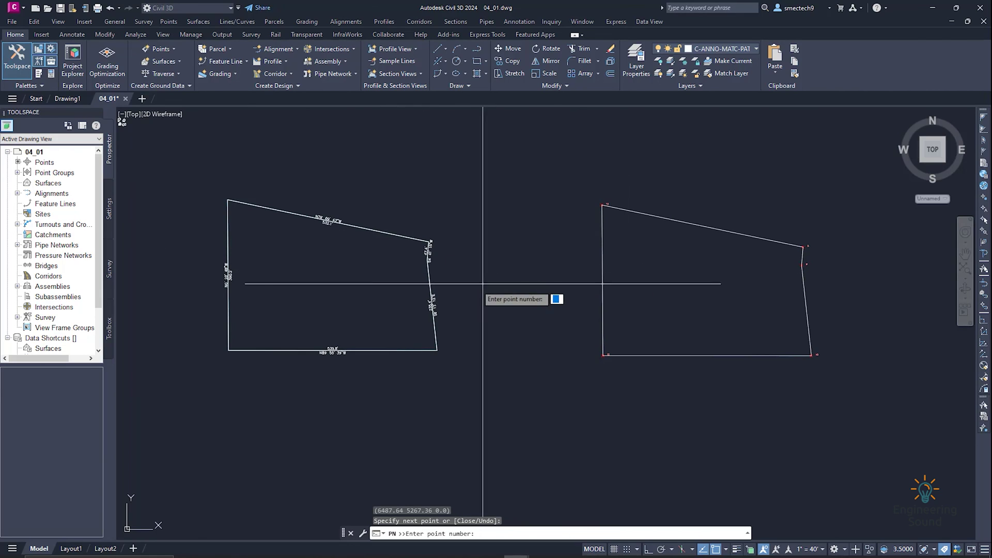